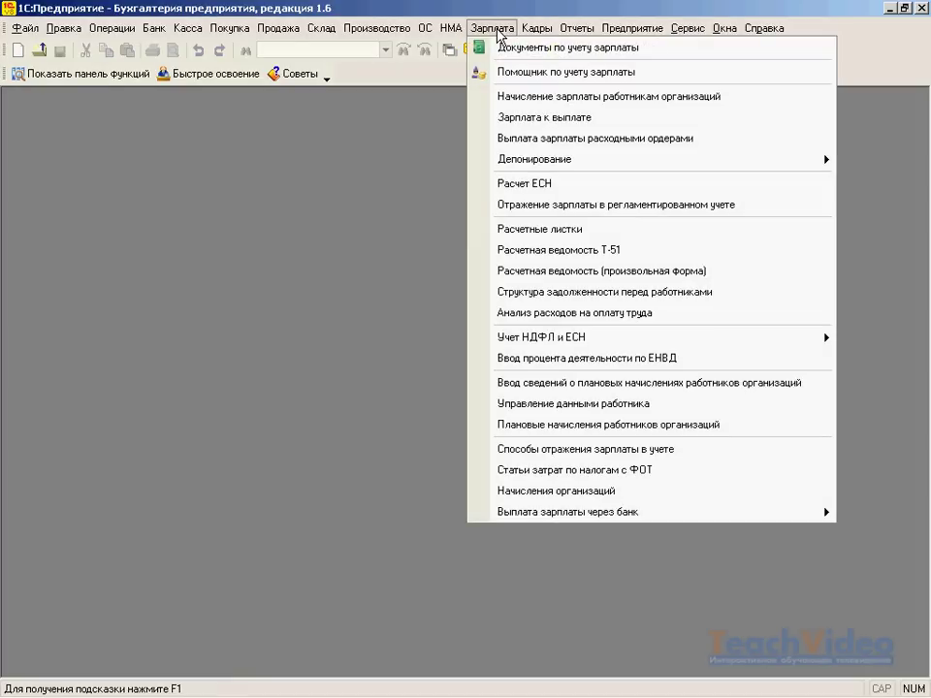
Create a new payroll accrual document (Начисление зарплаты работникам организаций) from the list of accrual documents
{"action": "left_click", "coordinate": [491, 96]}
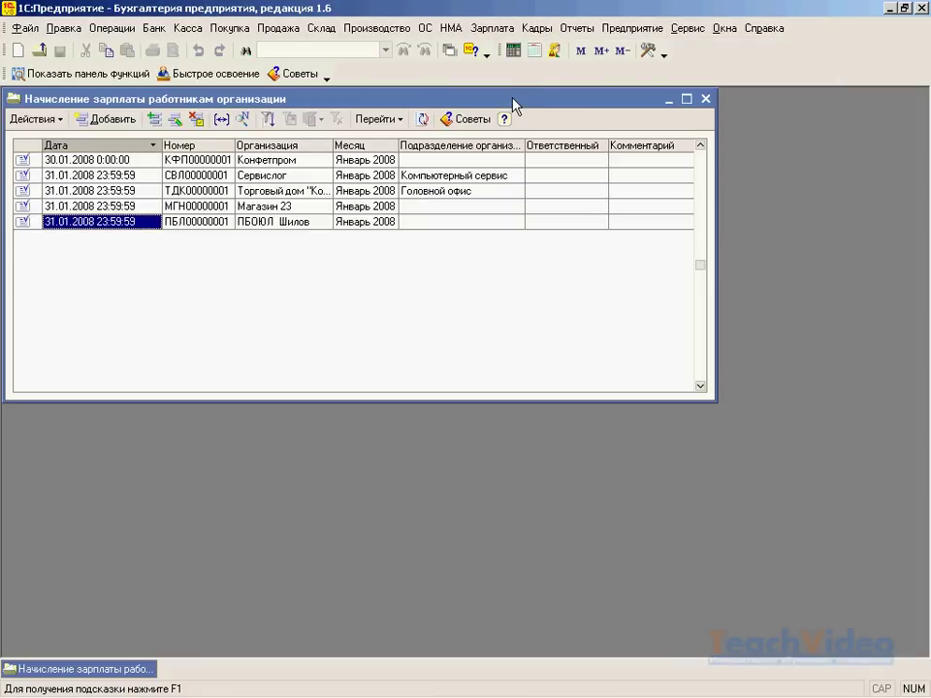
{"action": "left_click", "coordinate": [45, 118]}
{"action": "left_click", "coordinate": [59, 142]}
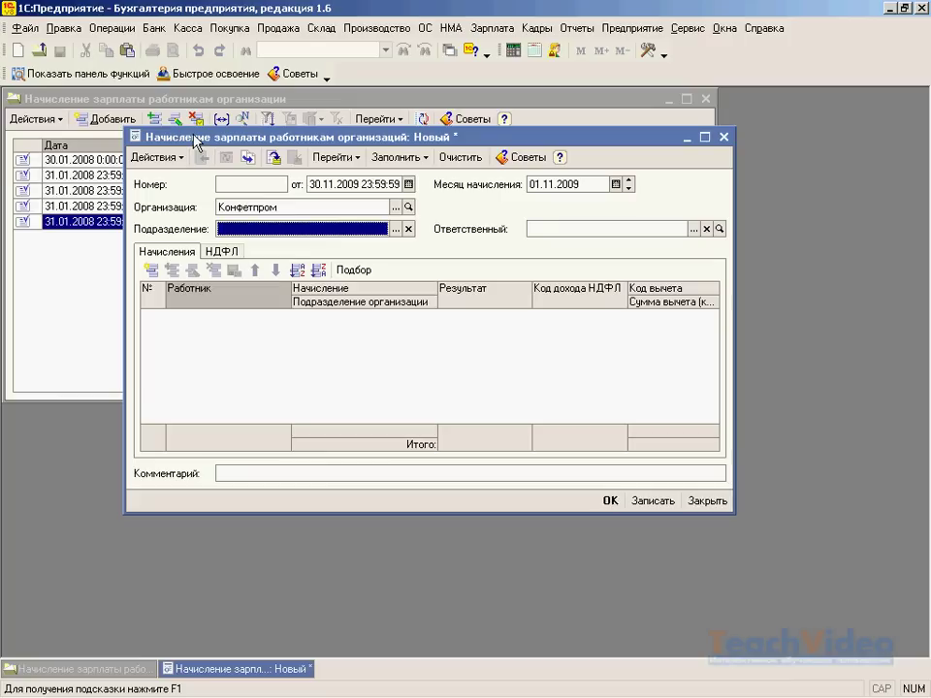
{"action": "left_click", "coordinate": [396, 158]}
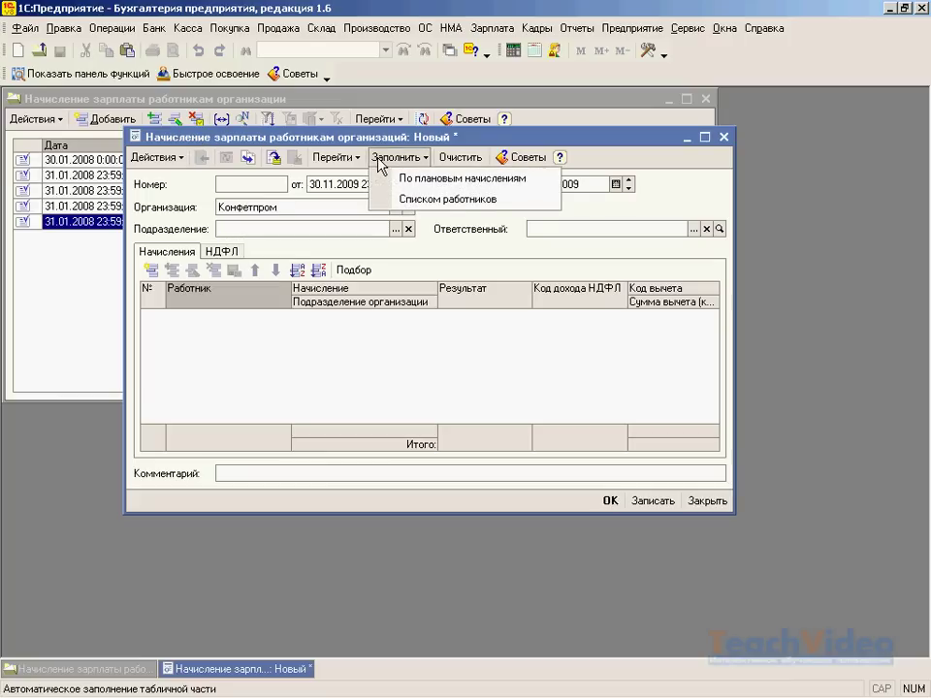
{"action": "left_click", "coordinate": [378, 143]}
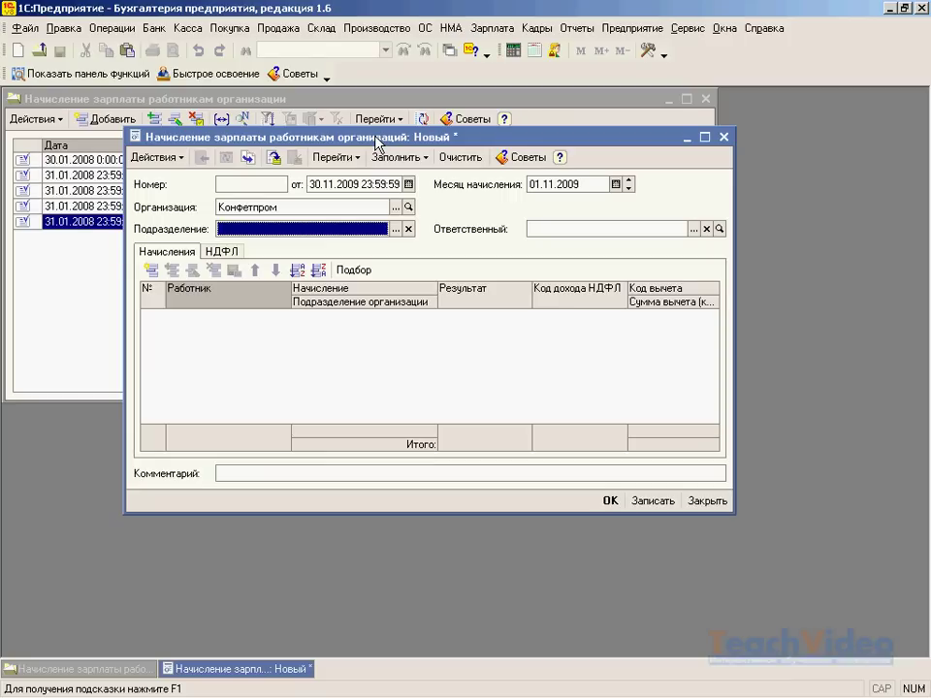
Set the document's organization to Конфетпром and its department to Производственный цех 1
{"action": "left_click", "coordinate": [395, 206]}
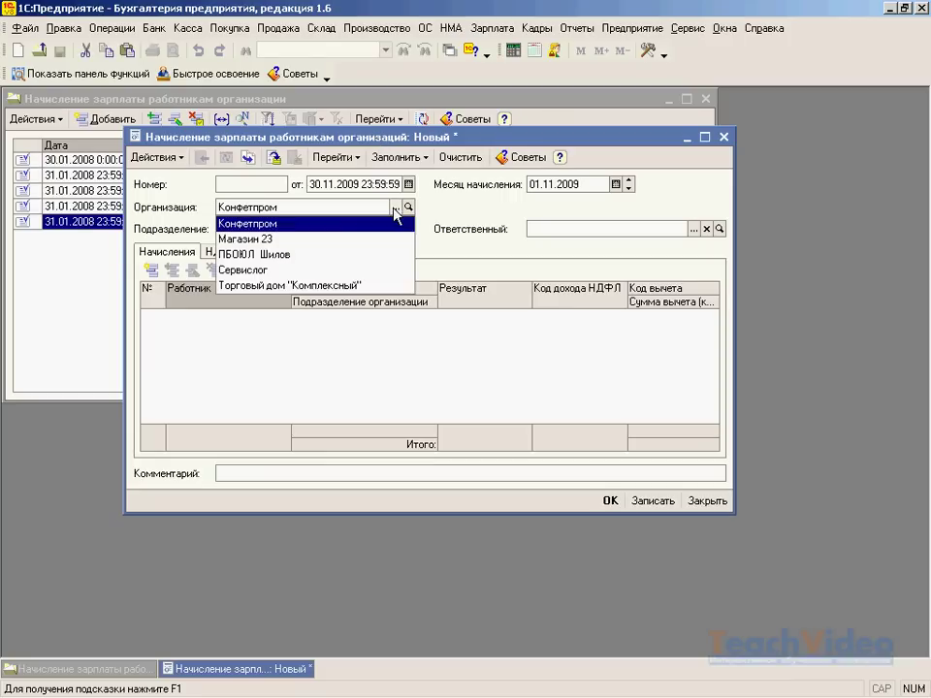
{"action": "left_click", "coordinate": [293, 224]}
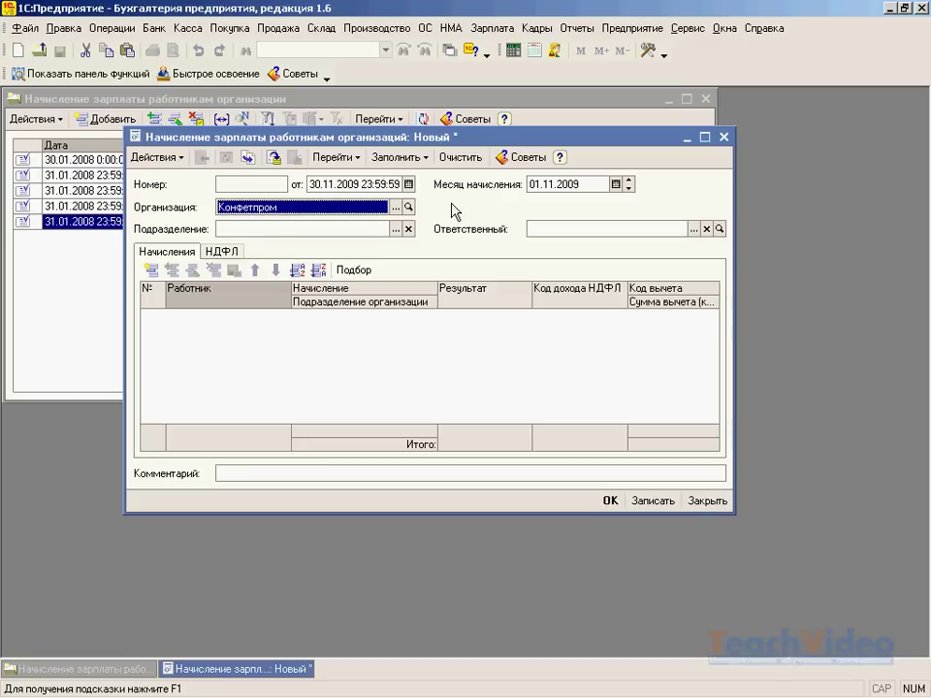
{"action": "left_click", "coordinate": [395, 229]}
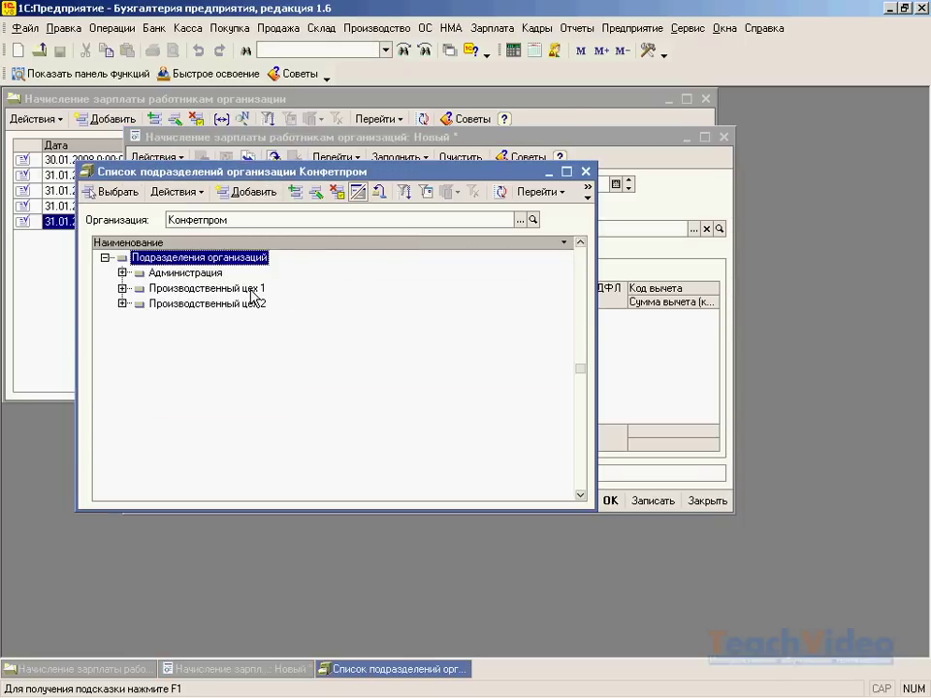
{"action": "double_click", "coordinate": [251, 289]}
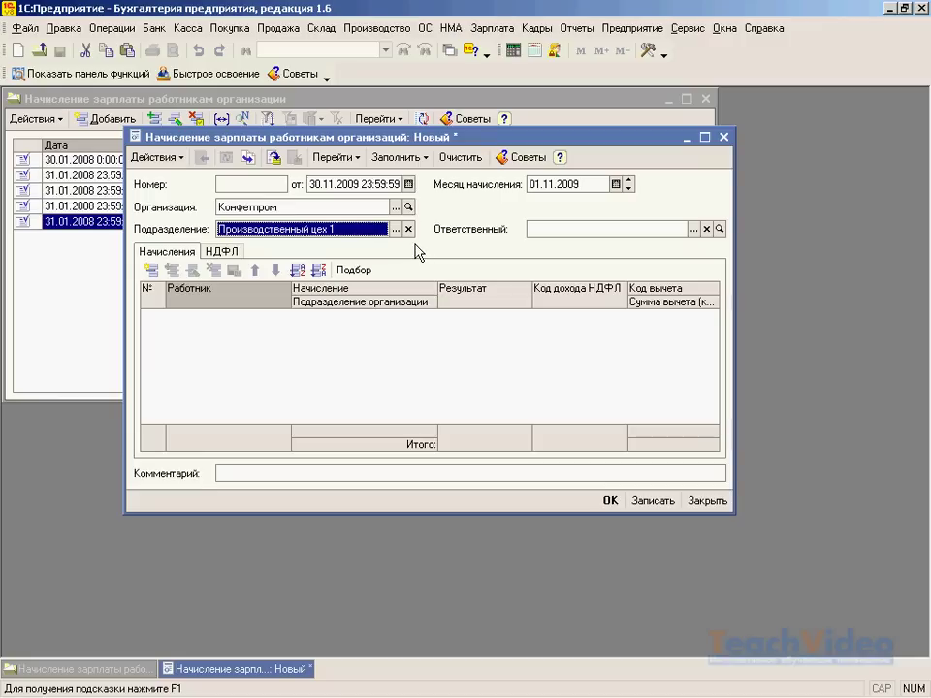
Fill in the responsible person and set the accrual month to 01.11.2009
{"action": "left_click", "coordinate": [692, 230]}
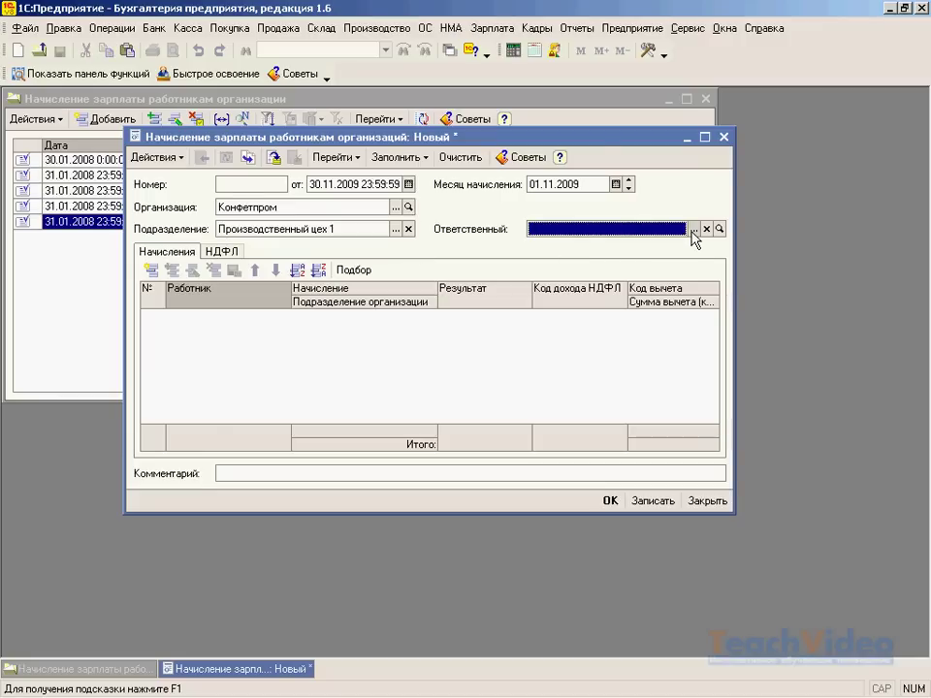
{"action": "double_click", "coordinate": [368, 229]}
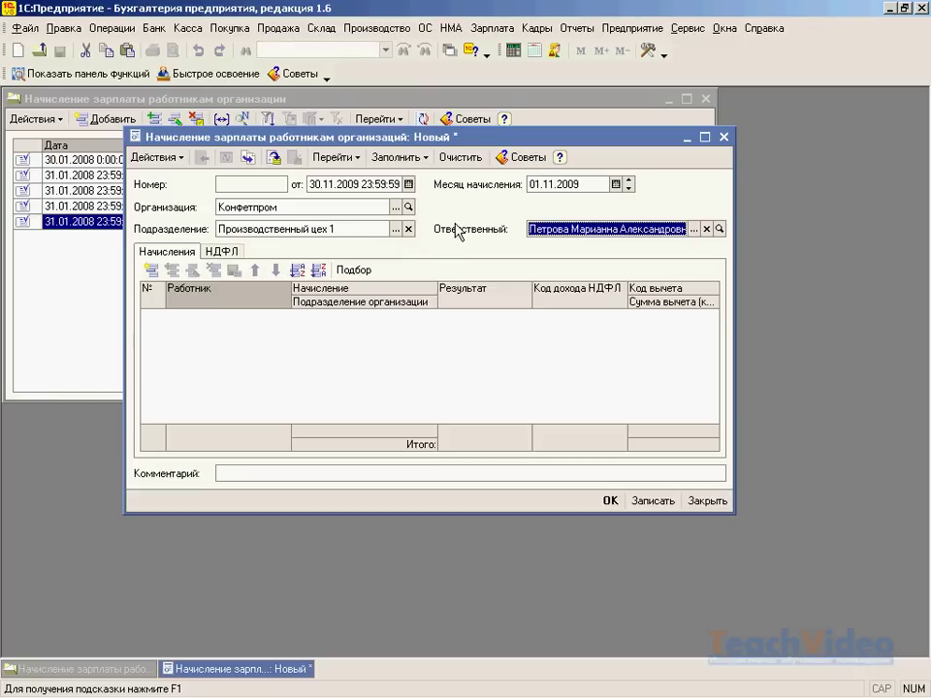
{"action": "left_click", "coordinate": [617, 183]}
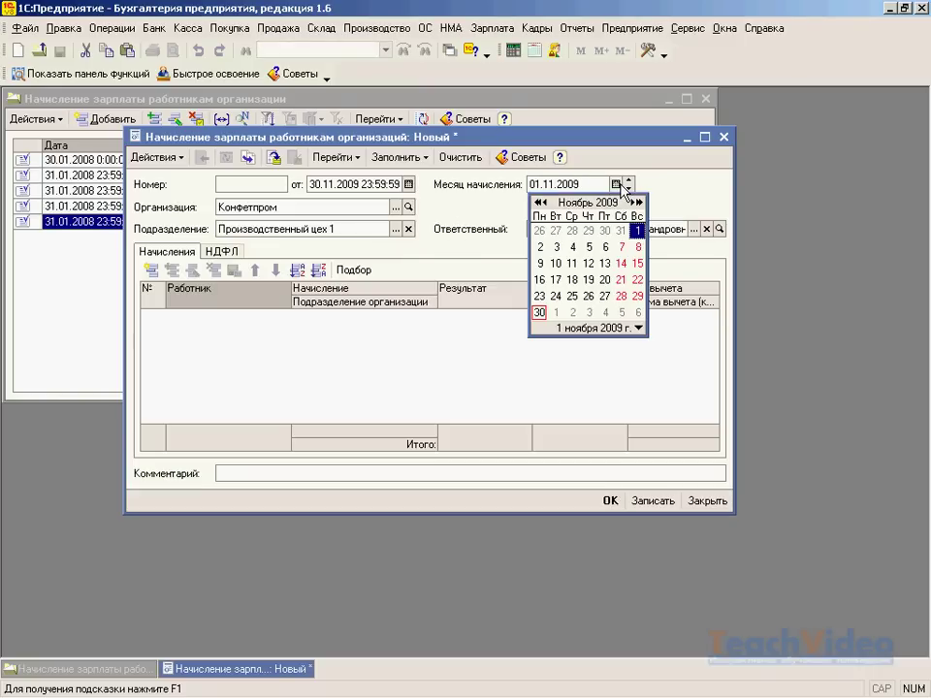
{"action": "left_click", "coordinate": [637, 230]}
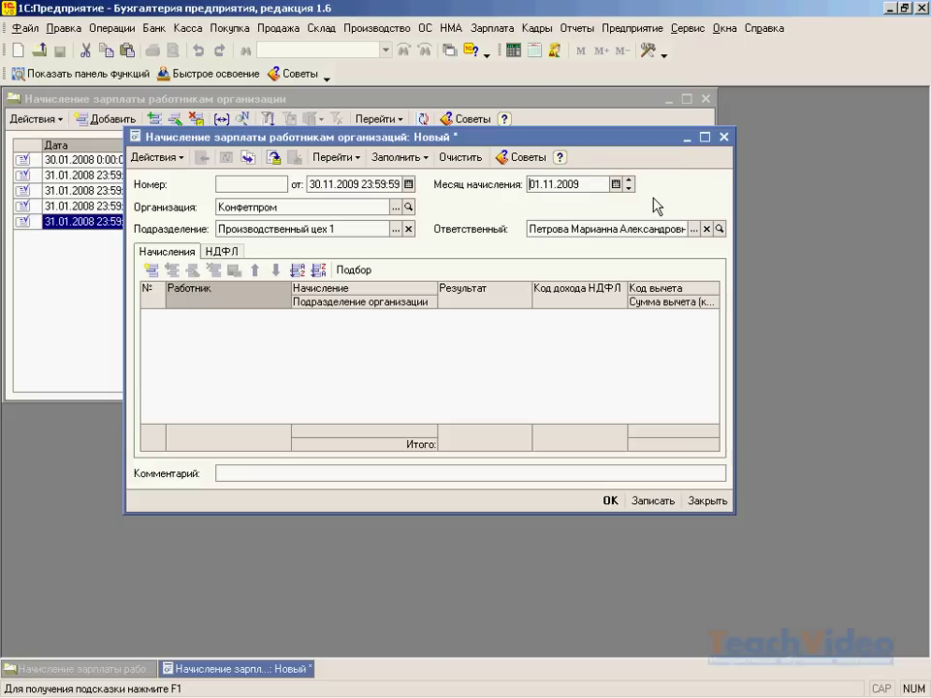
Fill the accruals table with a list of employees filtered by organization Конфетпром and department Производственный цех 1, as of 30.11.2009
{"action": "left_click", "coordinate": [422, 159]}
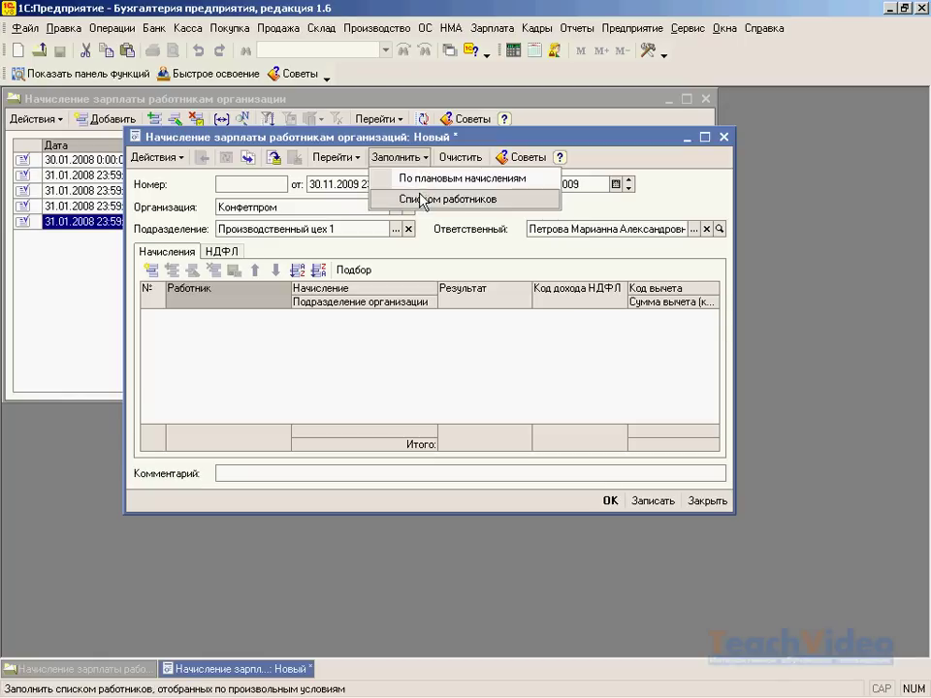
{"action": "left_click", "coordinate": [455, 245]}
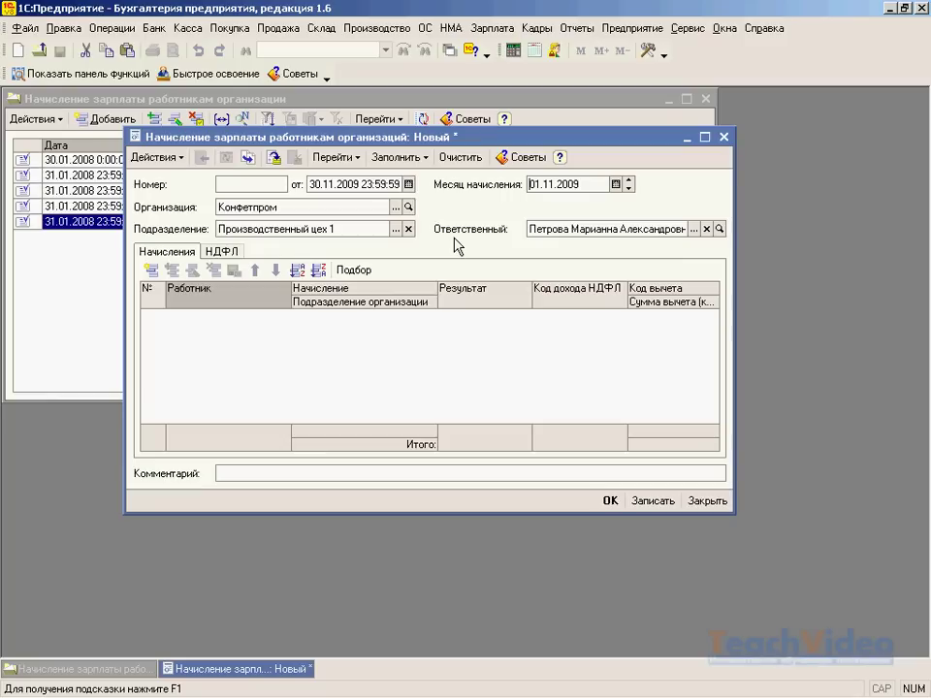
{"action": "left_click", "coordinate": [425, 157]}
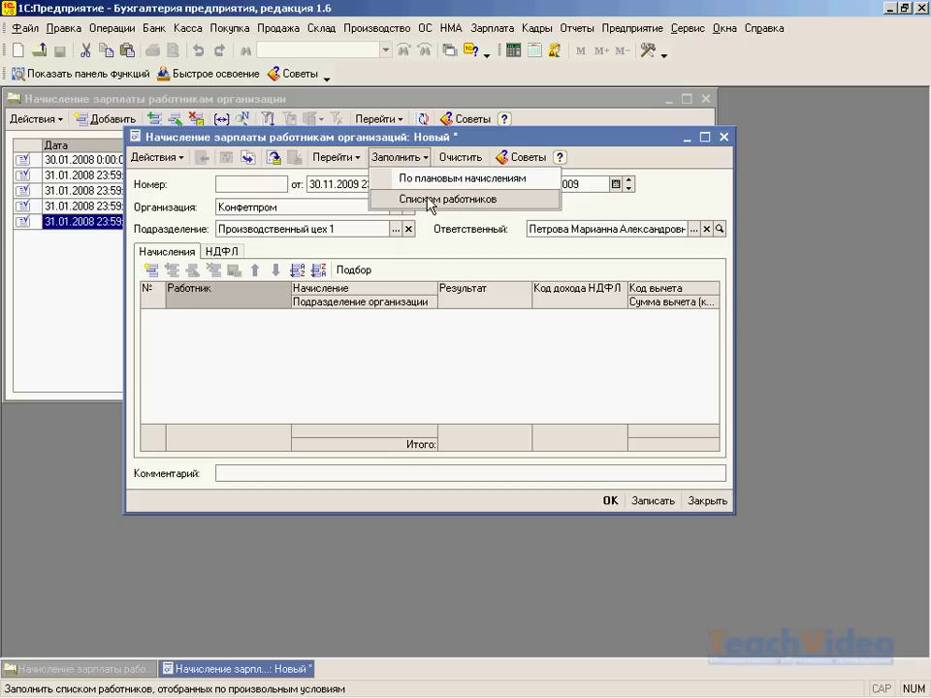
{"action": "left_click", "coordinate": [429, 199]}
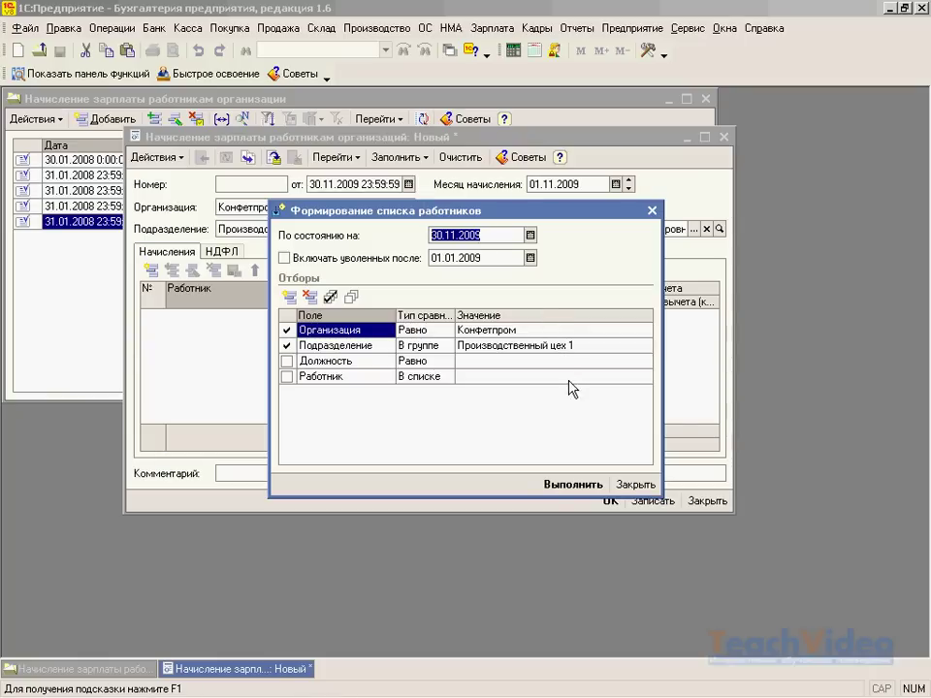
{"action": "left_click", "coordinate": [571, 485]}
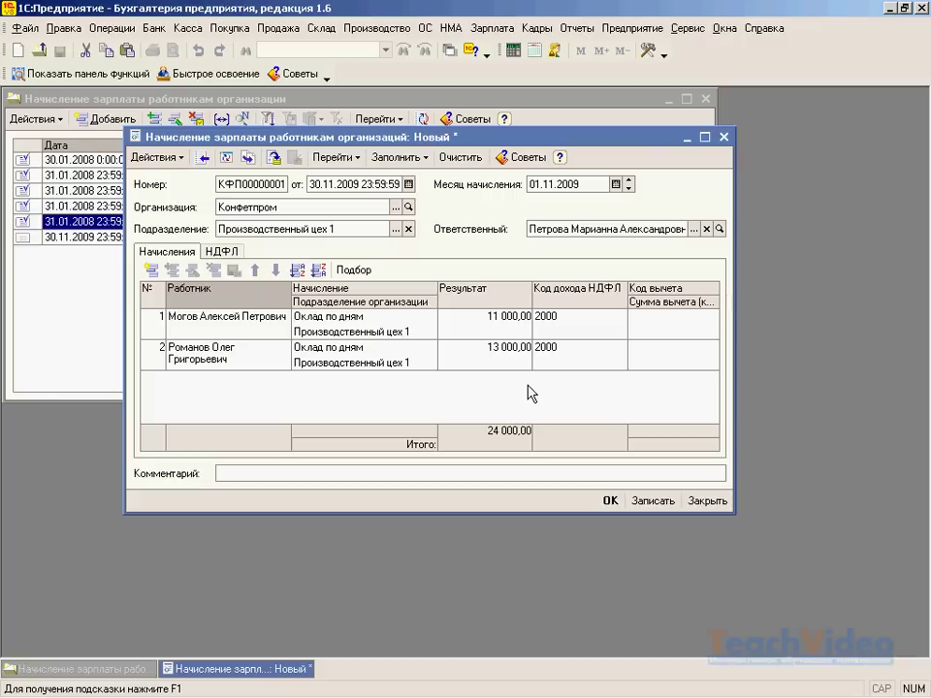
Check the document's НДФЛ section, save the payroll accrual with OK and close the list of accruals
{"action": "left_click", "coordinate": [221, 251]}
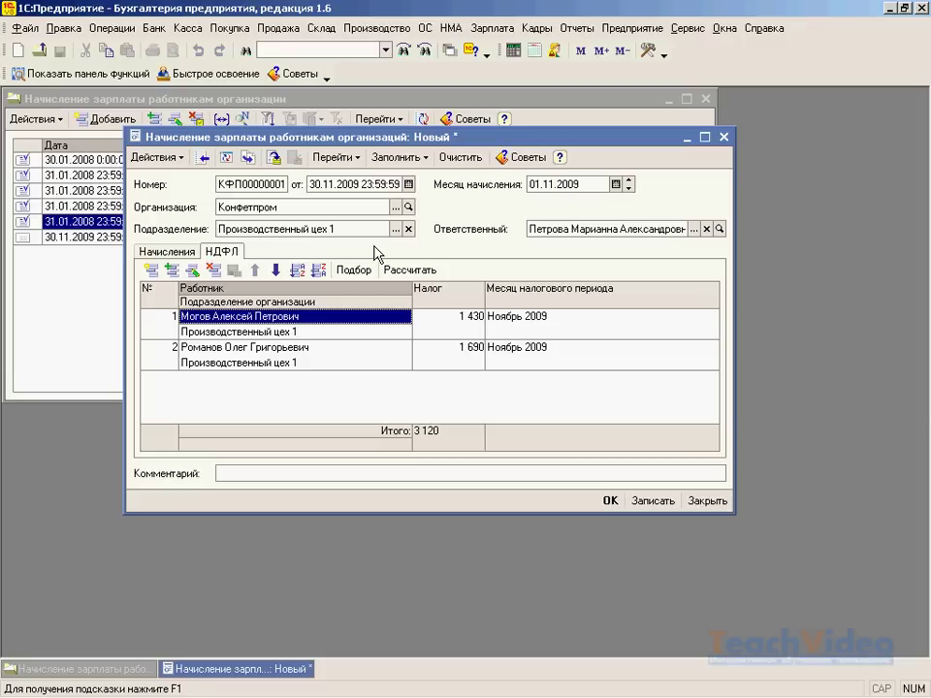
{"action": "left_click", "coordinate": [610, 501]}
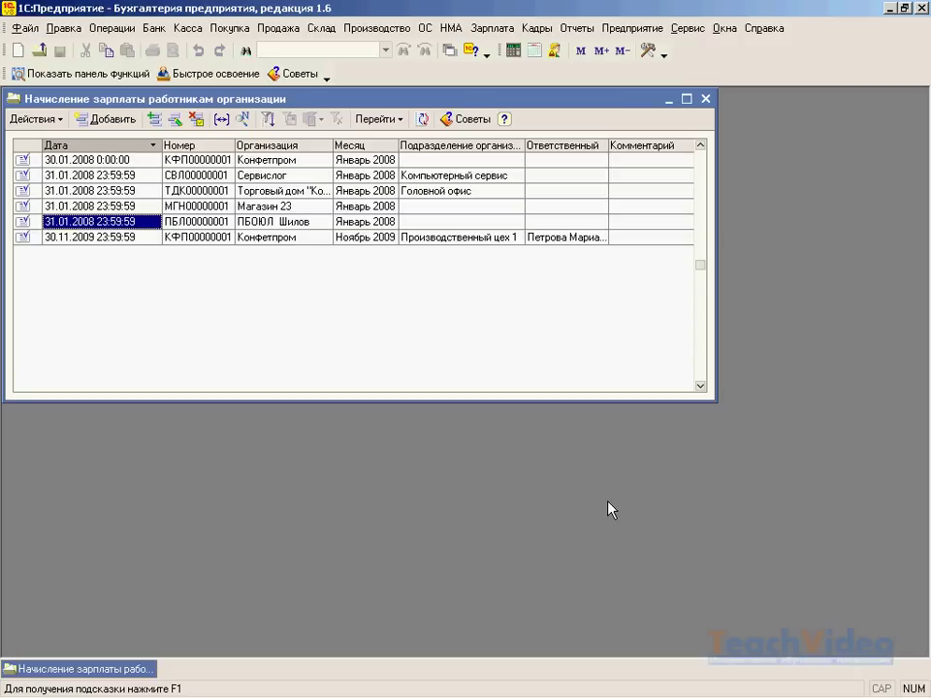
{"action": "key", "text": "Escape"}
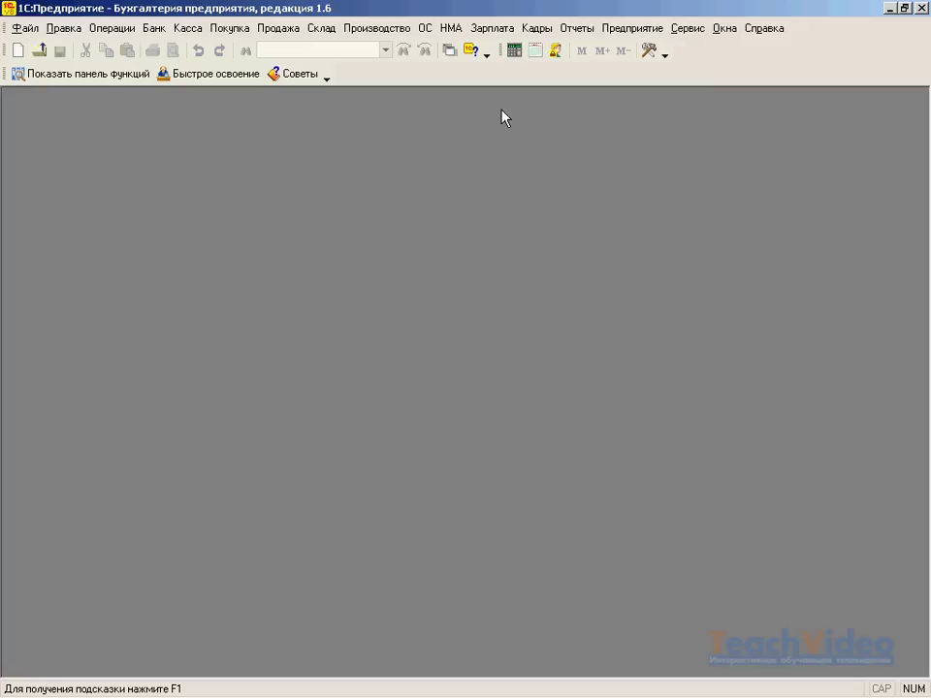
Open the "НДФЛ и ЕСН - доходы и налоги" list and the existing document for Торговый дом "Комплексный"
{"action": "left_click", "coordinate": [494, 29]}
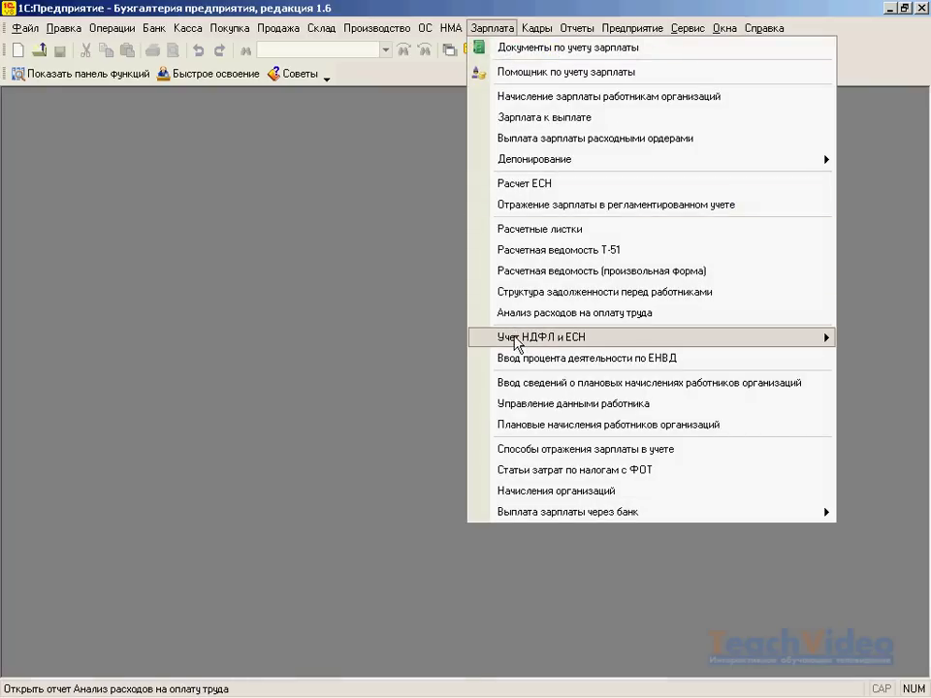
{"action": "mouse_move", "coordinate": [515, 337]}
{"action": "left_click", "coordinate": [386, 335]}
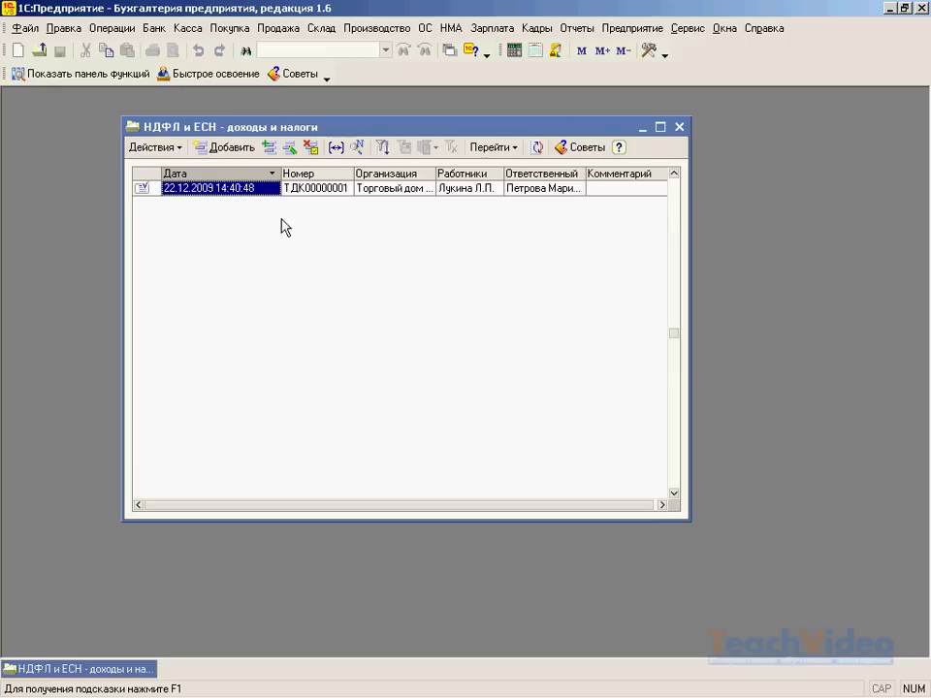
{"action": "left_click", "coordinate": [238, 149]}
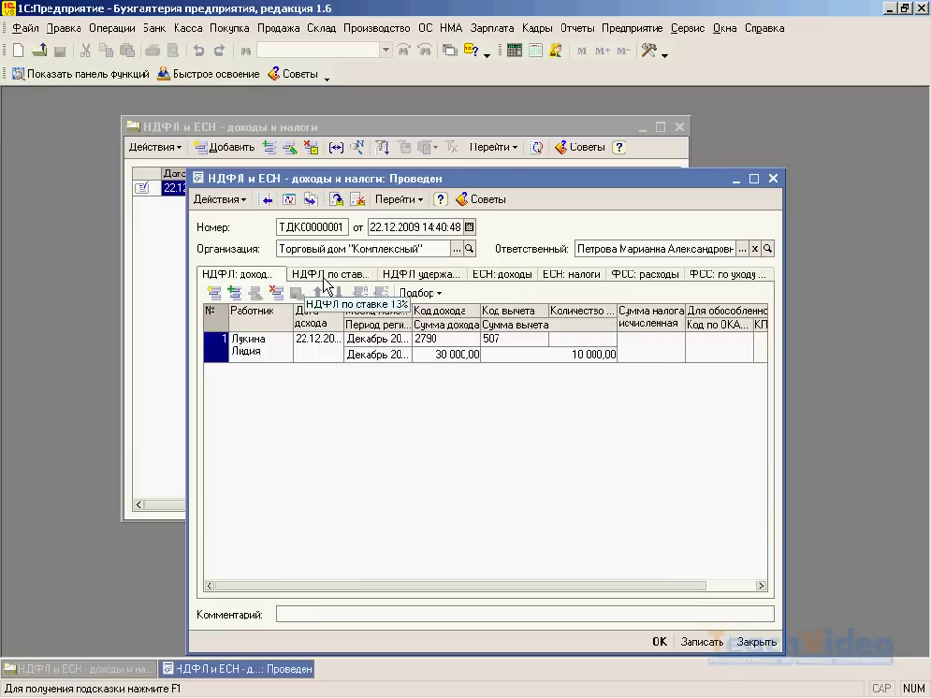
Examine the document's sections on НДФЛ at 13%, withheld НДФЛ, ЕСН income and taxes, ФСС expenses and ФСС care benefits
{"action": "left_click", "coordinate": [324, 280]}
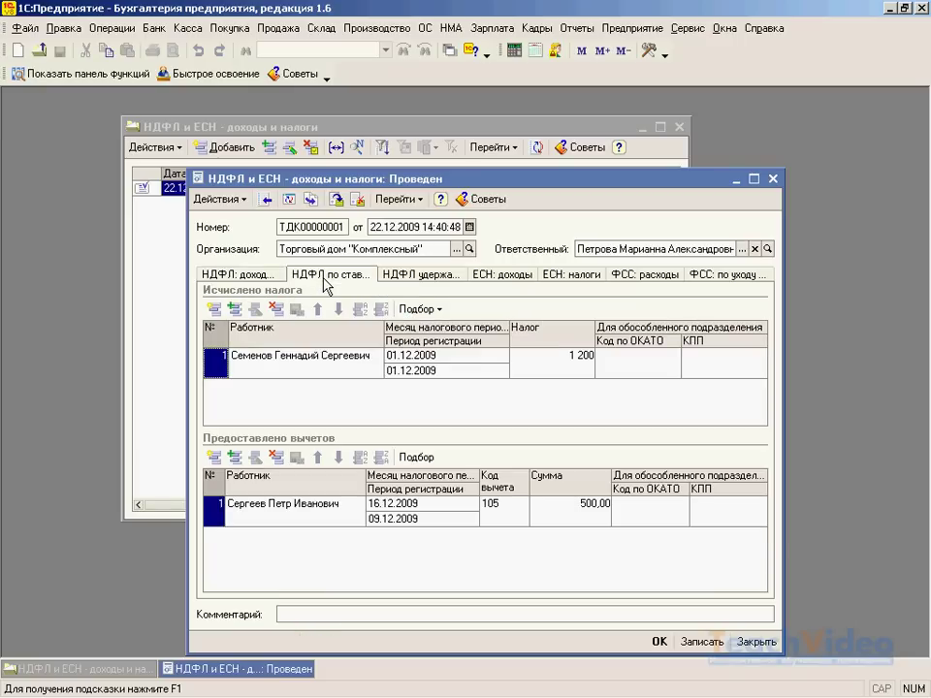
{"action": "left_click", "coordinate": [414, 280]}
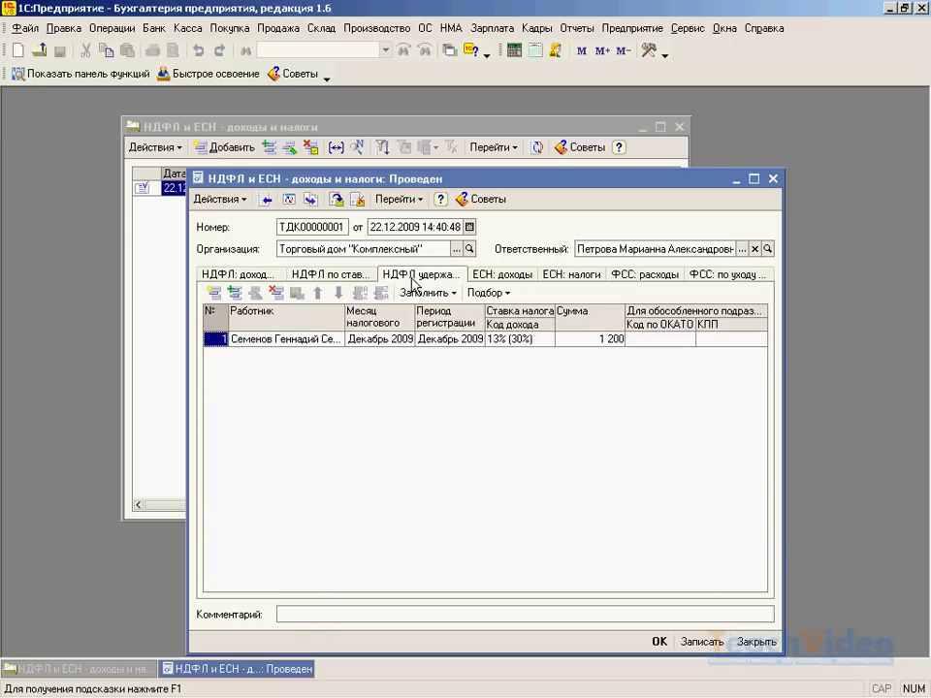
{"action": "left_click", "coordinate": [491, 280]}
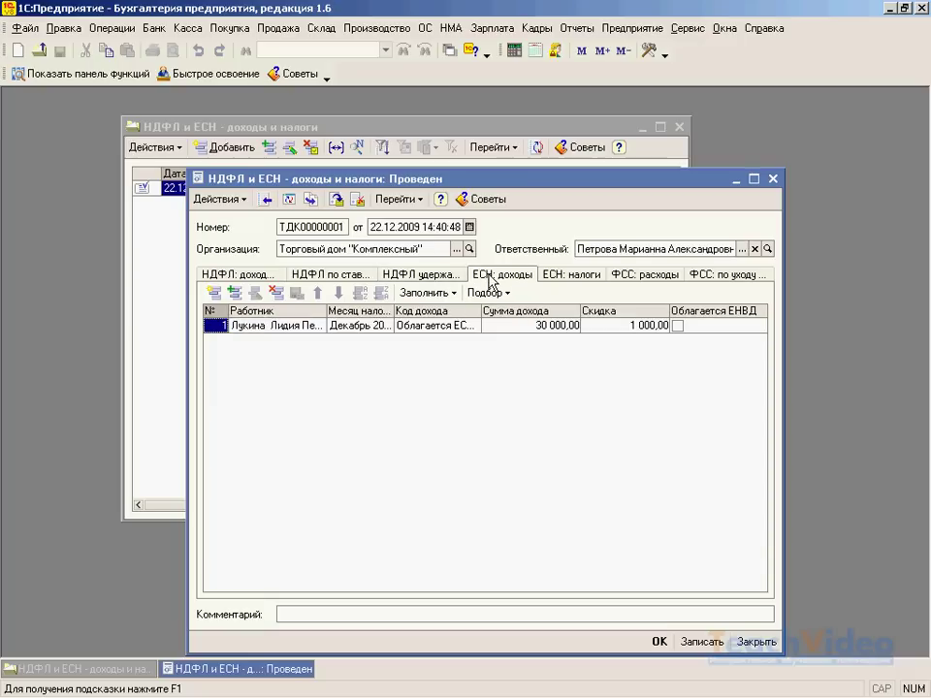
{"action": "left_click", "coordinate": [561, 279]}
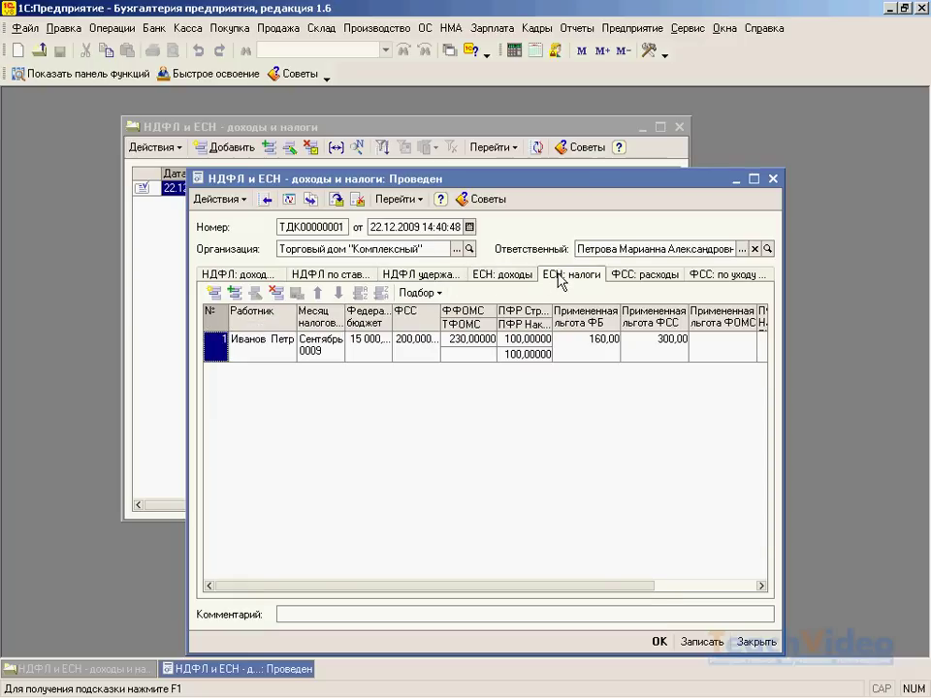
{"action": "left_click", "coordinate": [633, 277]}
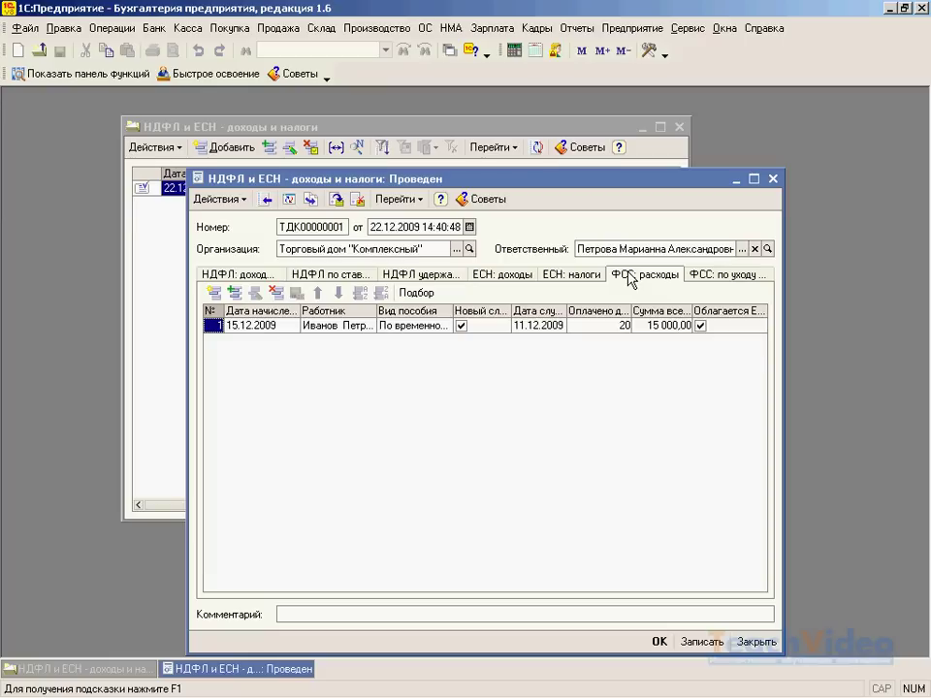
{"action": "left_click", "coordinate": [699, 276]}
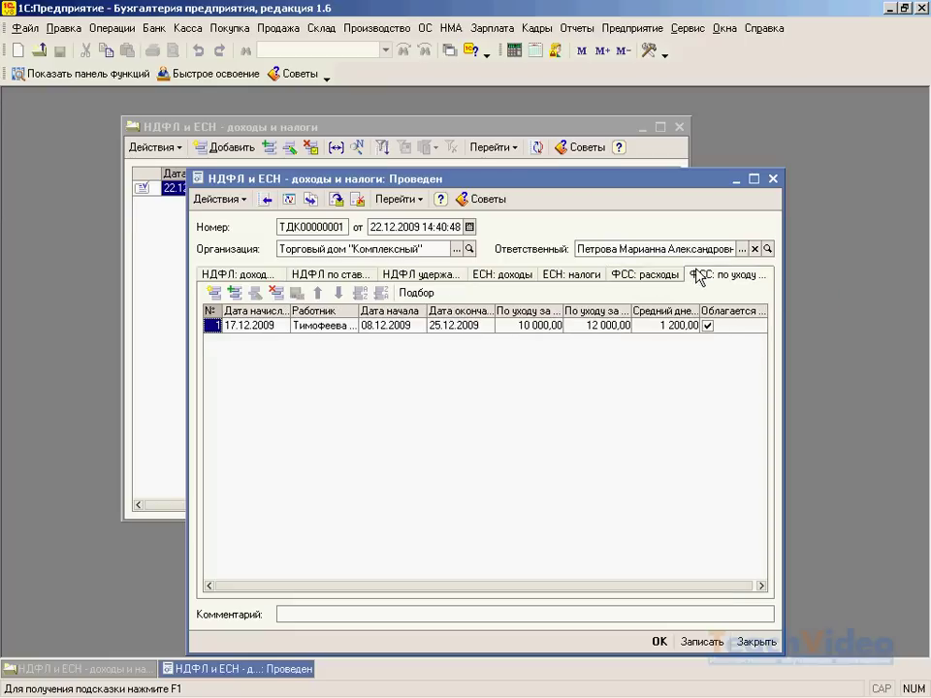